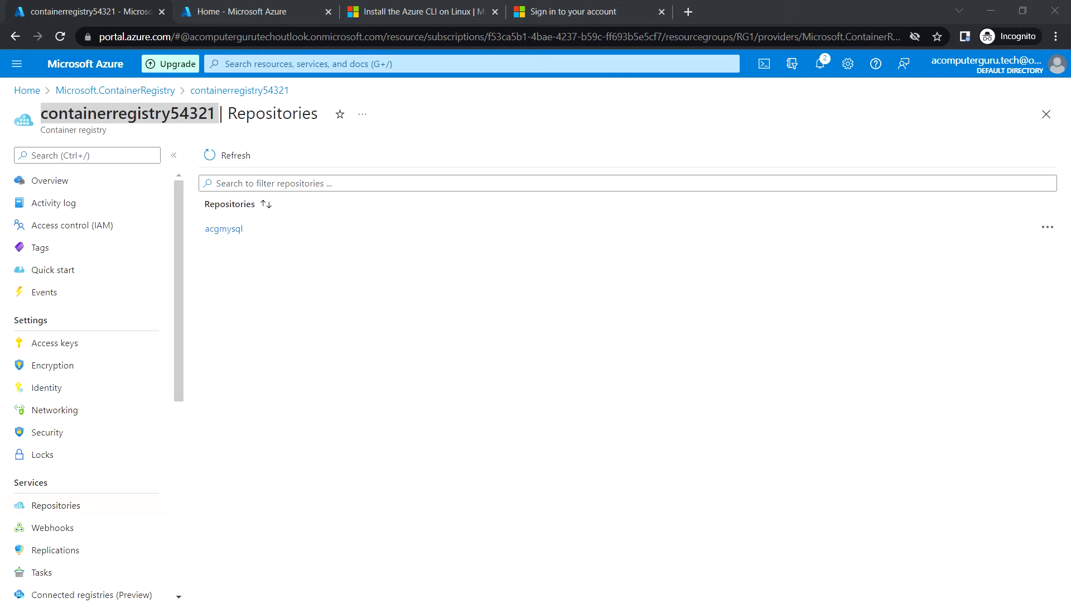
- Open the list of all resources in the Azure portal and start creating a new resource
click(76, 69)
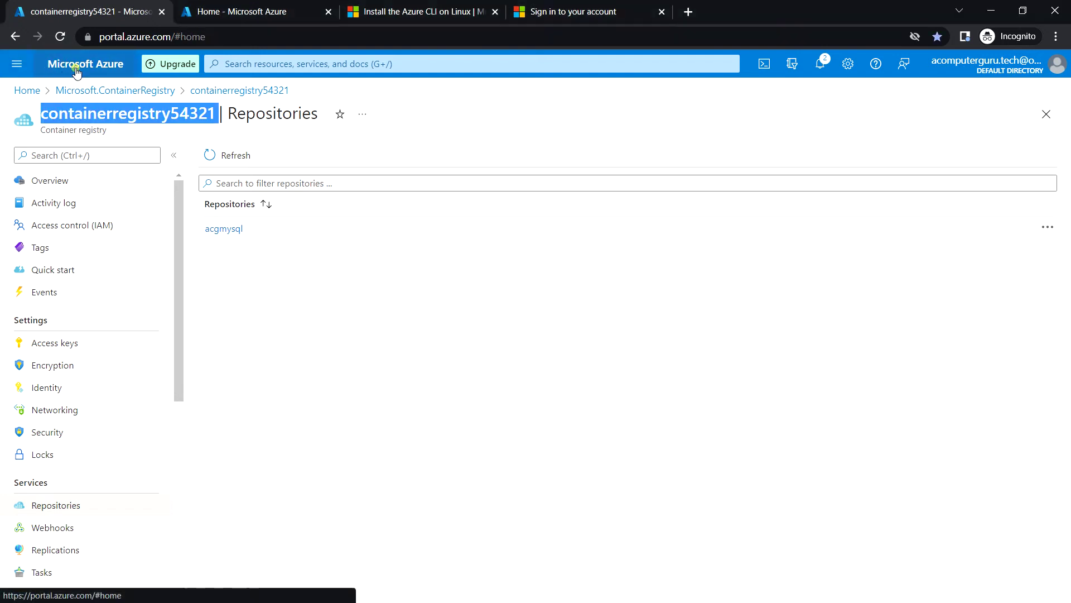
click(16, 63)
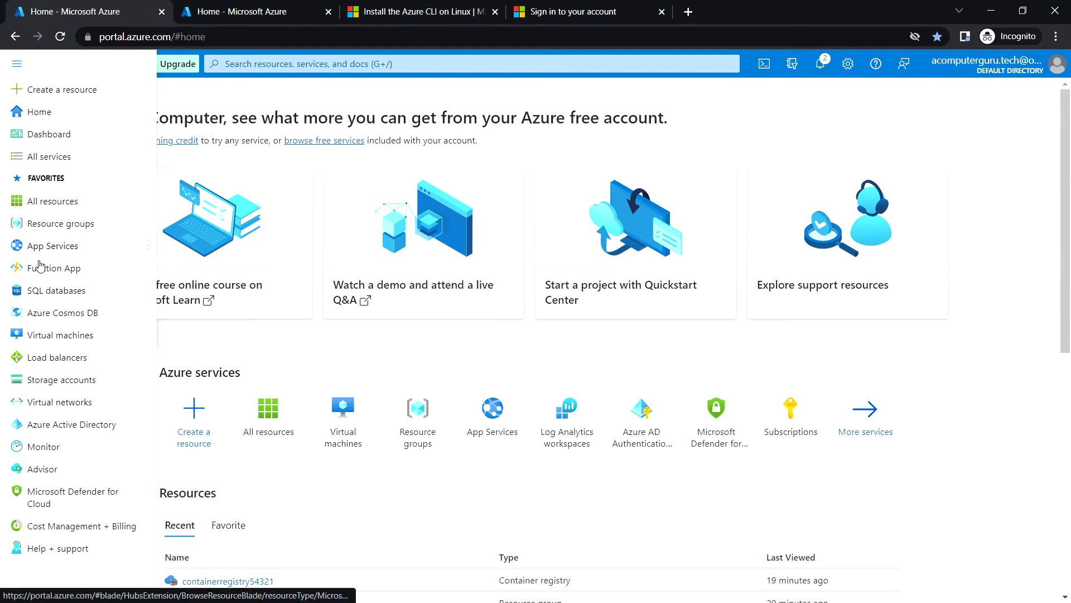
click(60, 209)
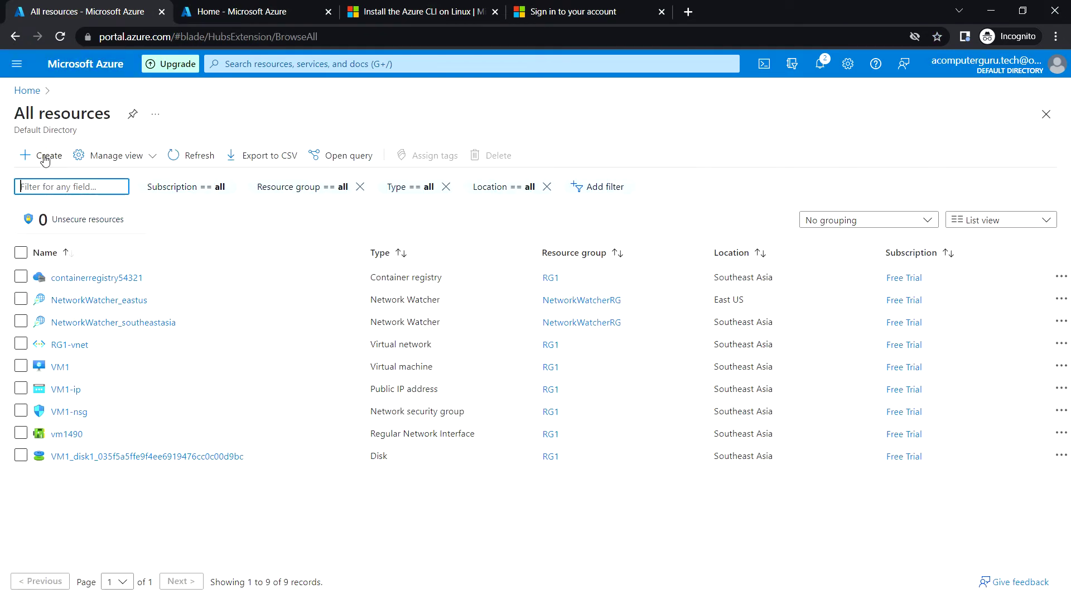
click(45, 160)
- Search the marketplace for "container" and start creating a Container Instances resource
click(228, 164)
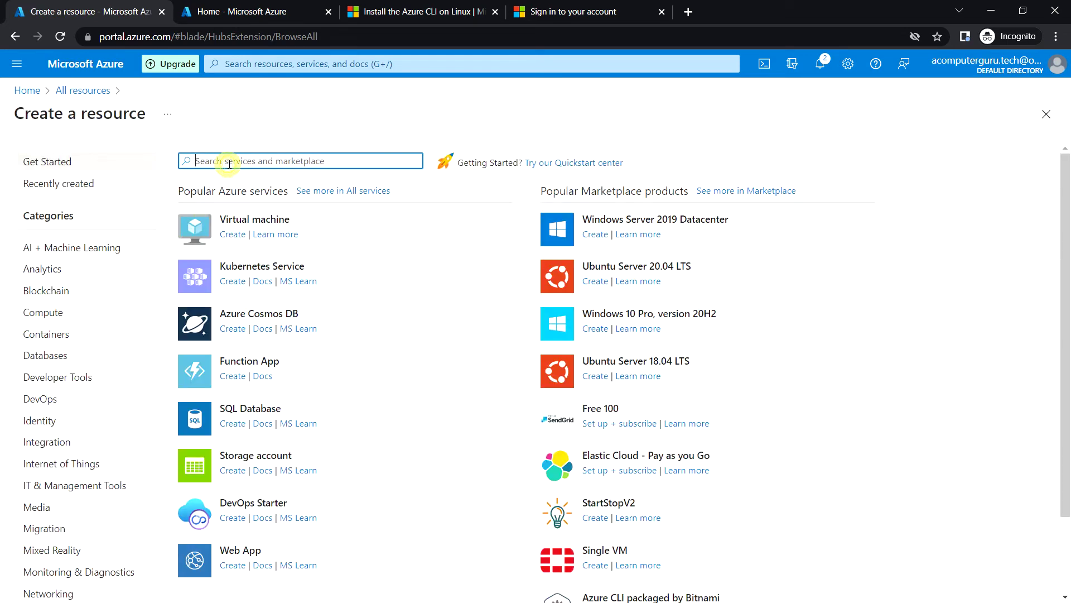
text(container)
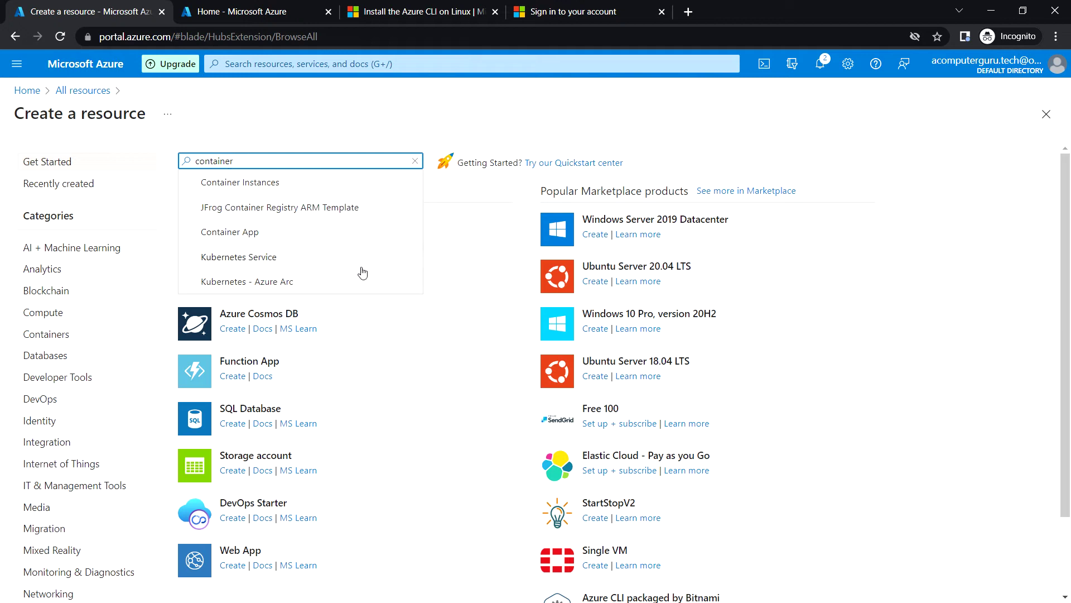
scroll(361, 261, down, 3)
scroll(360, 260, up, 3)
click(288, 189)
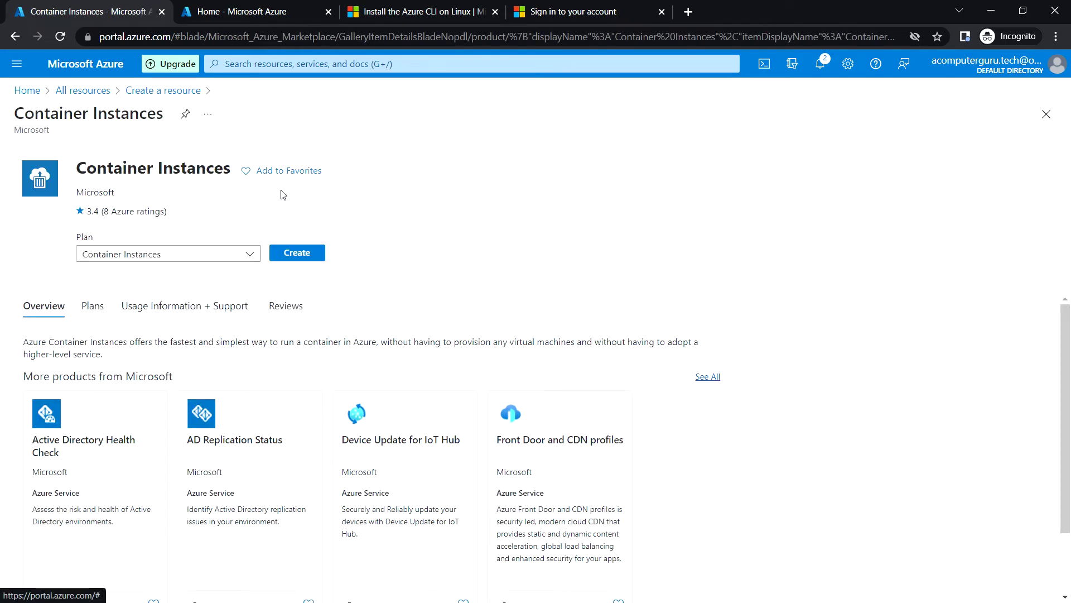
click(310, 256)
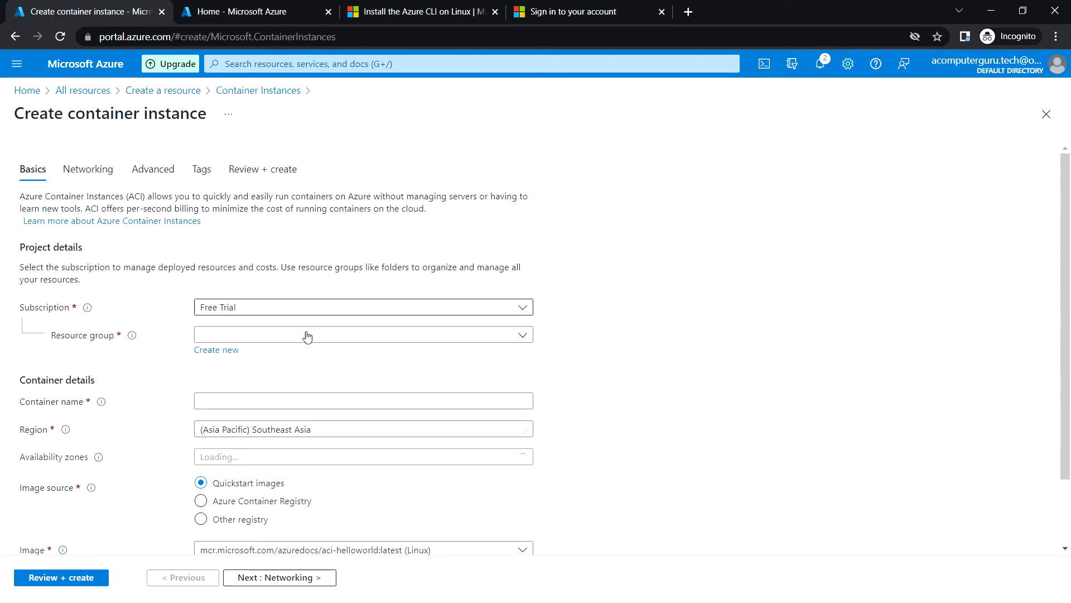
- Set the resource group to RG1 and name the container mysqlcontainerinstance
click(307, 336)
click(242, 425)
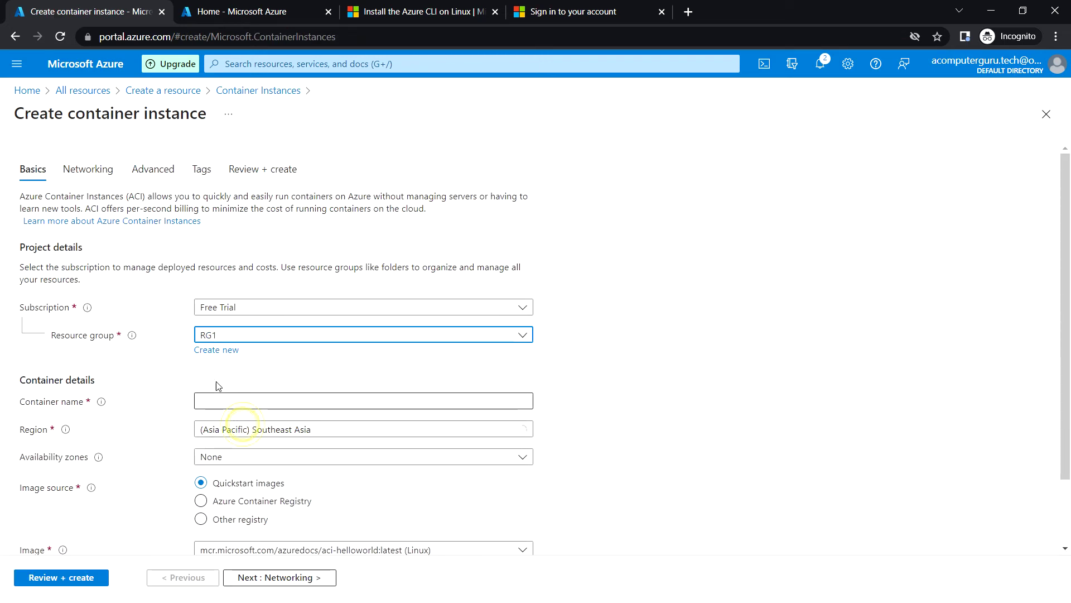
click(229, 401)
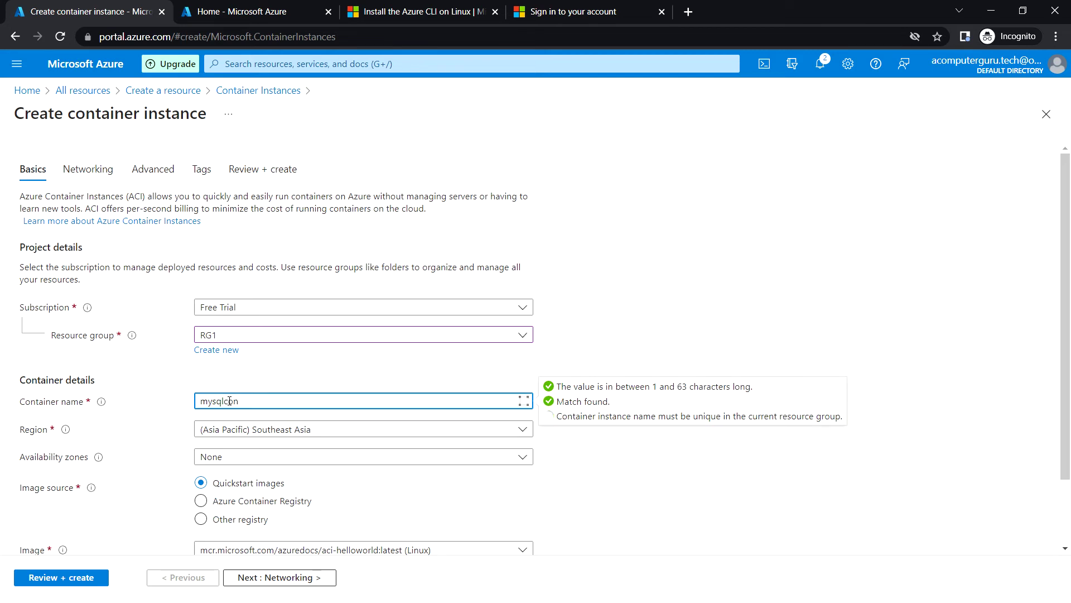
text(mysqlcontainerinstance)
- Set the container's image source to Azure Container Registry
scroll(170, 442, down, 1)
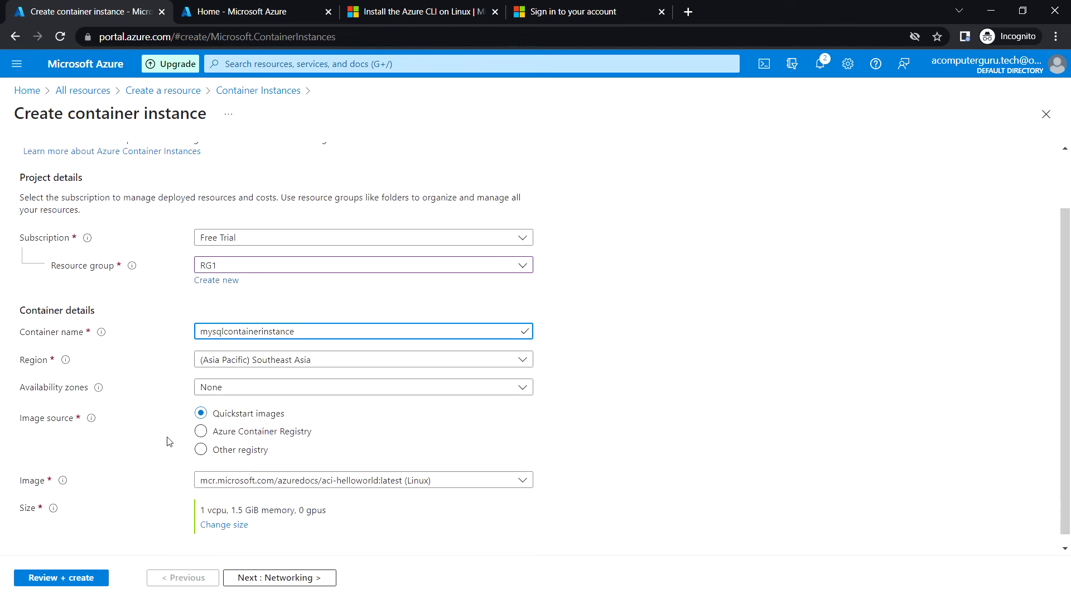
scroll(535, 334, down, 1)
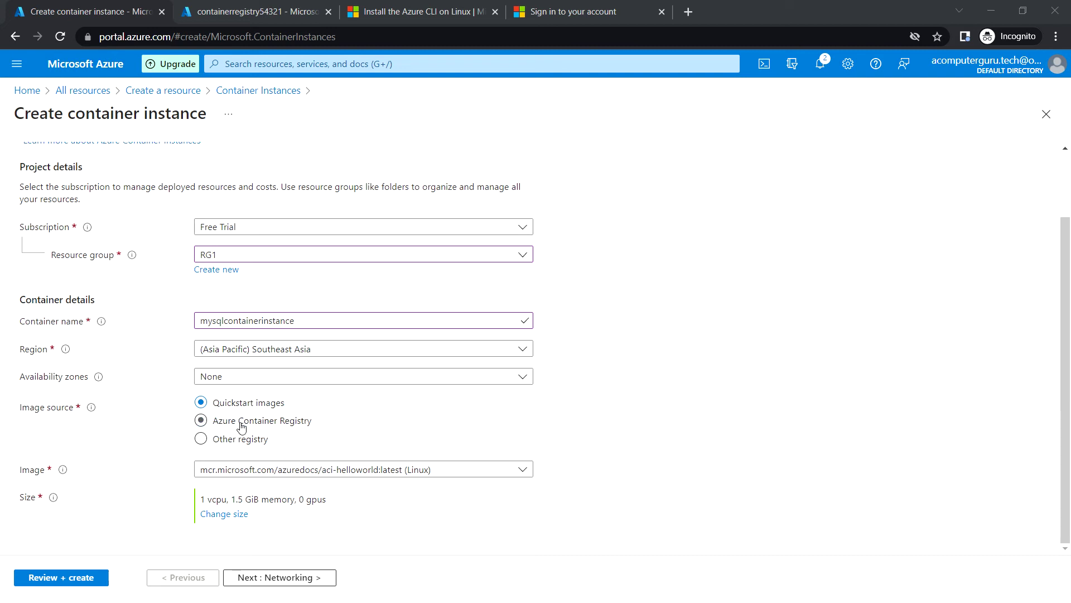
click(202, 425)
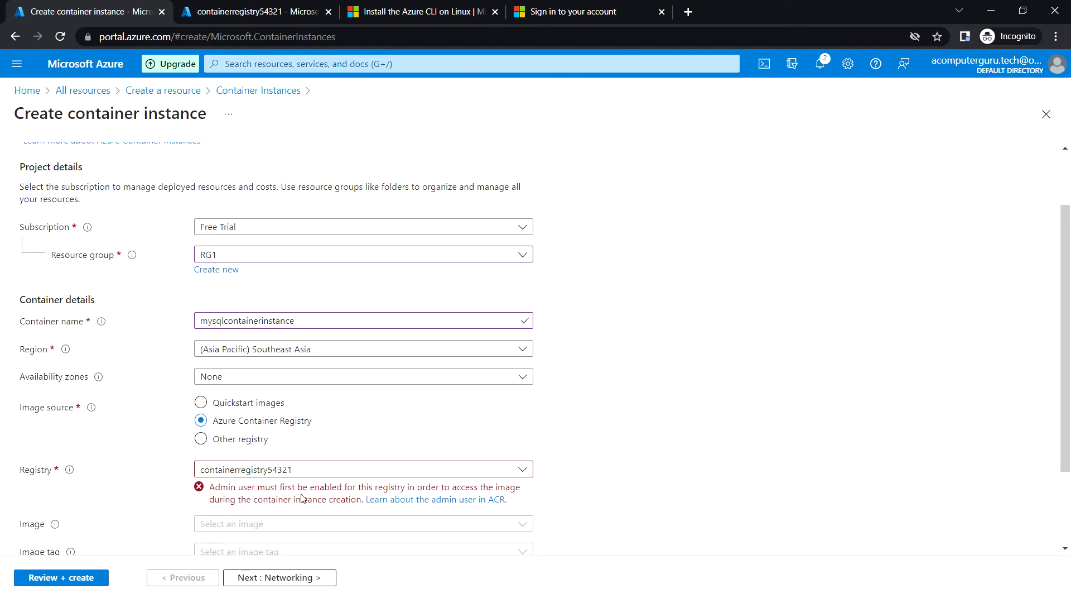
scroll(494, 396, up, 2)
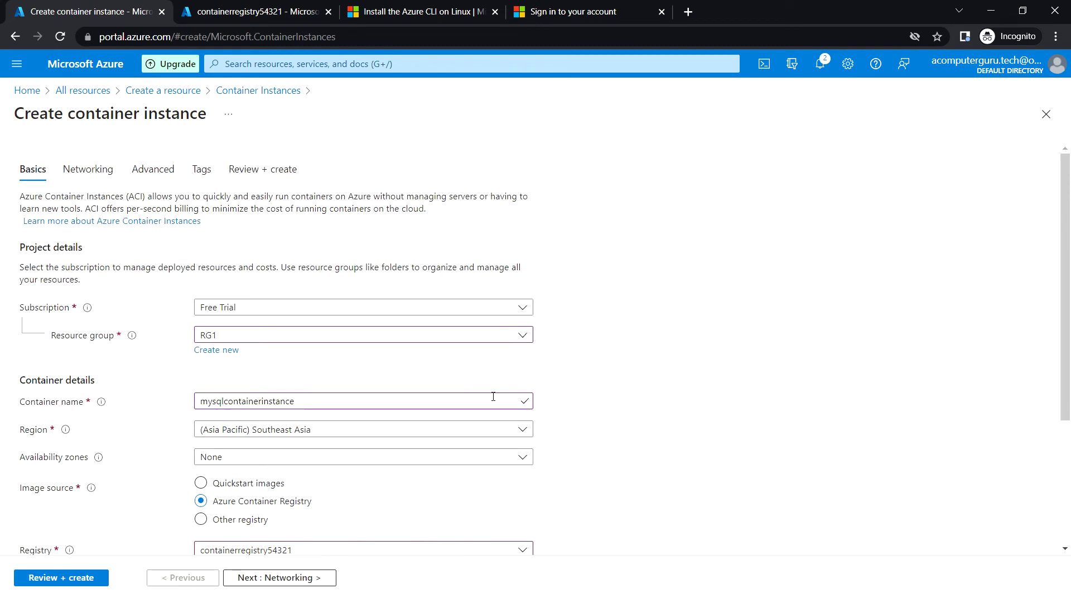
- Enable the admin user in the access keys of containerregistry54321 and dismiss the notification
click(246, 9)
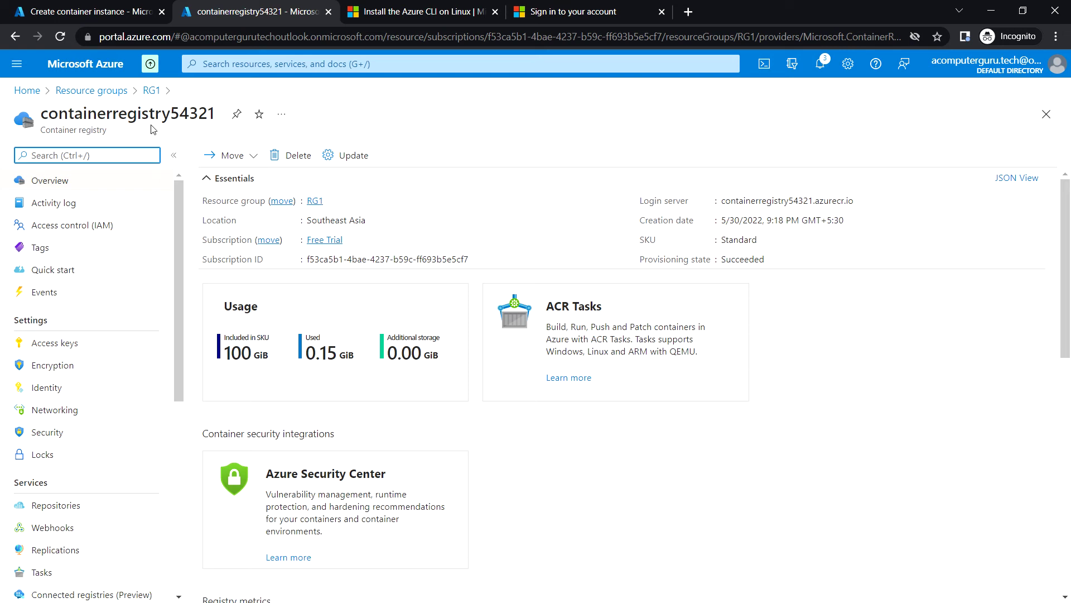
click(81, 348)
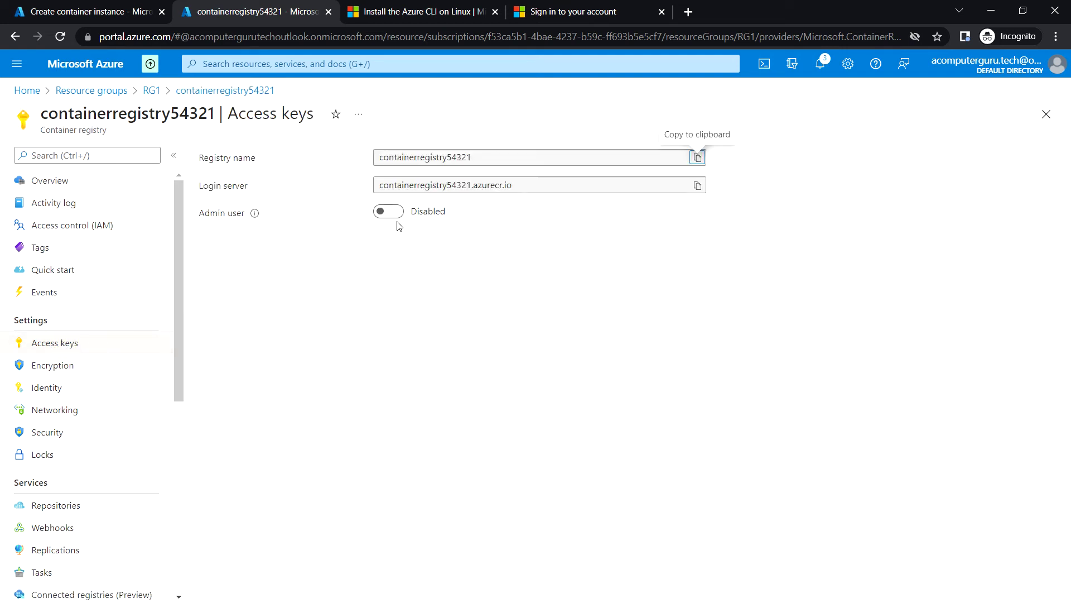
click(389, 211)
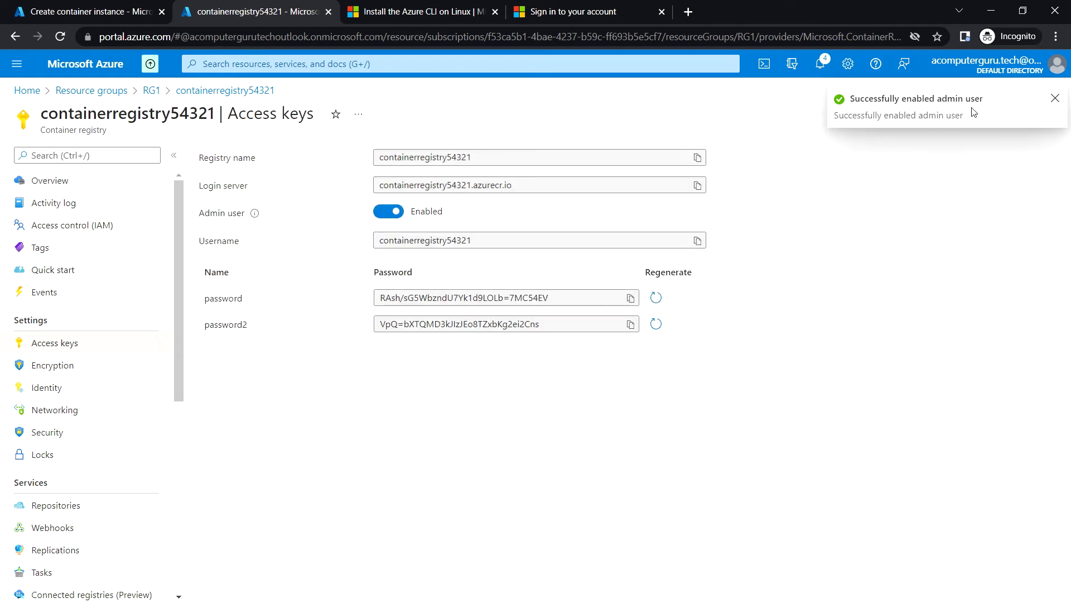
click(1054, 99)
- Return to the container instance form and try to refresh the registry by switching to Quickstart images and back to Azure Container Registry
click(112, 11)
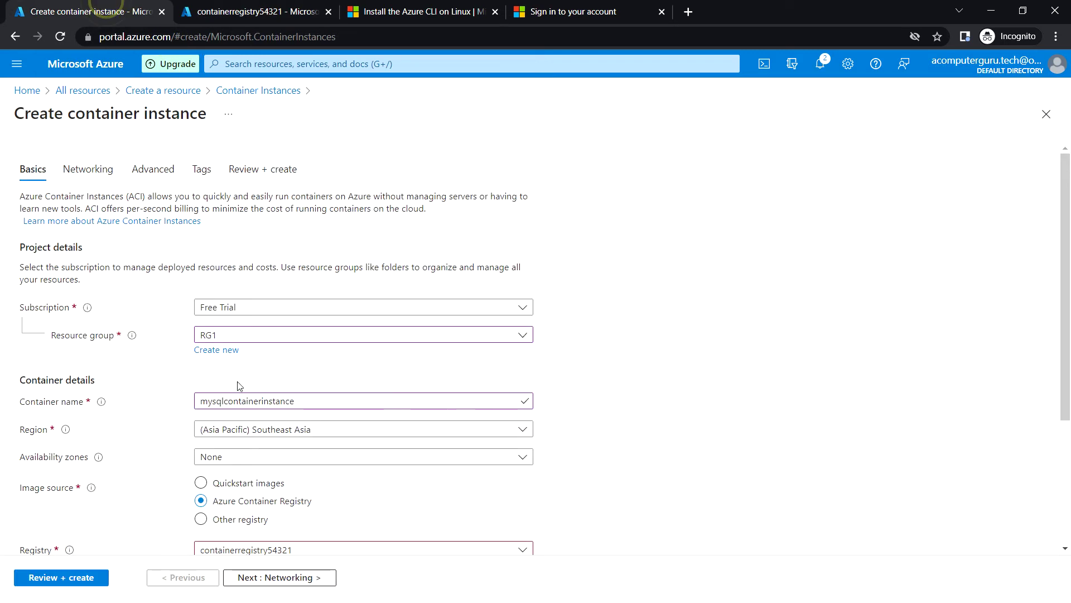
scroll(644, 343, down, 3)
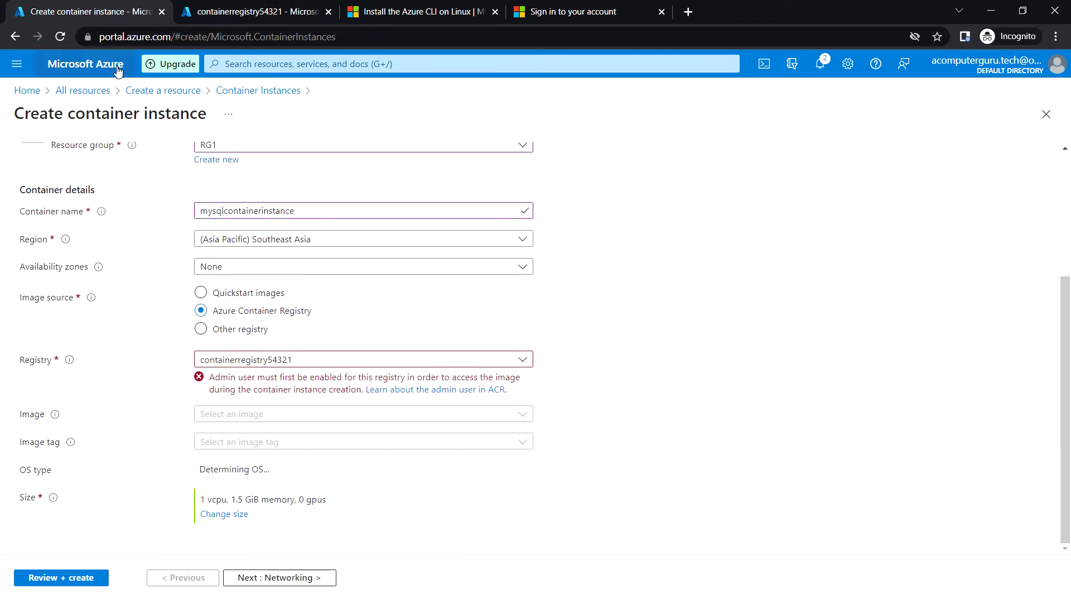
scroll(709, 241, up, 3)
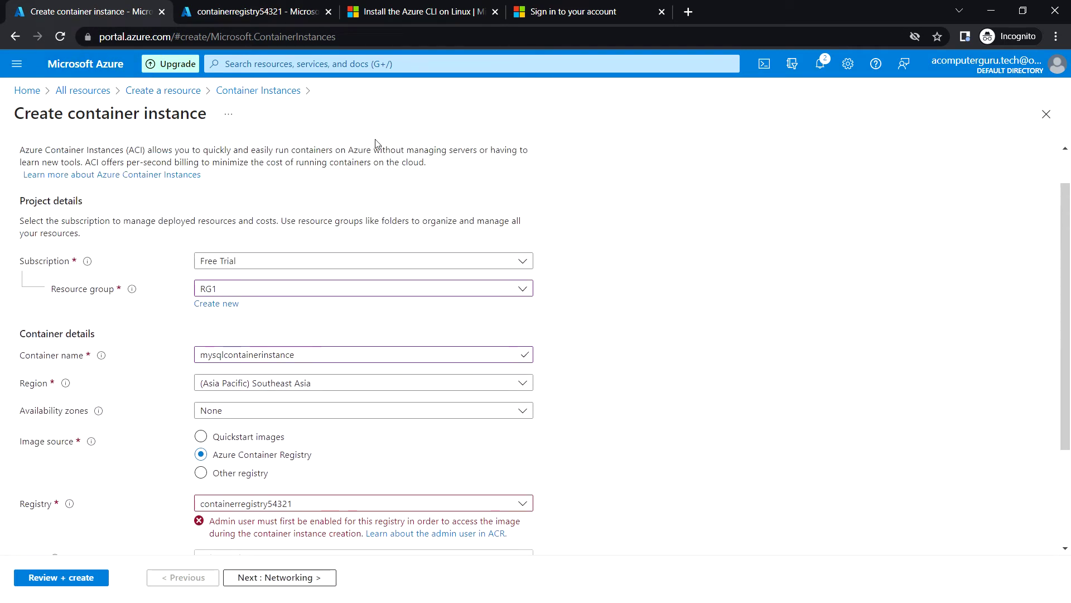
click(61, 36)
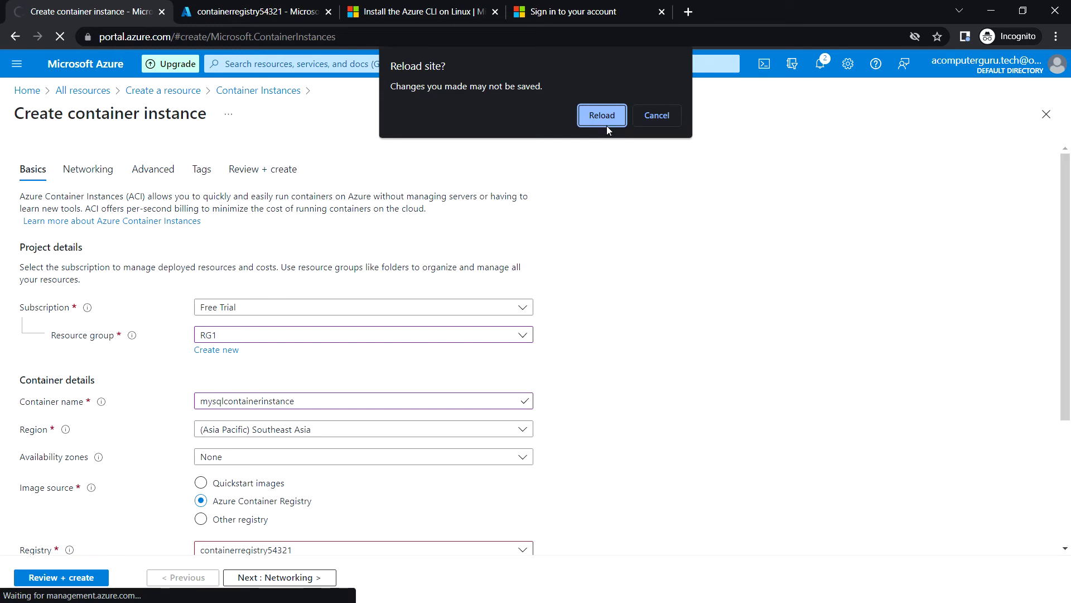
click(662, 120)
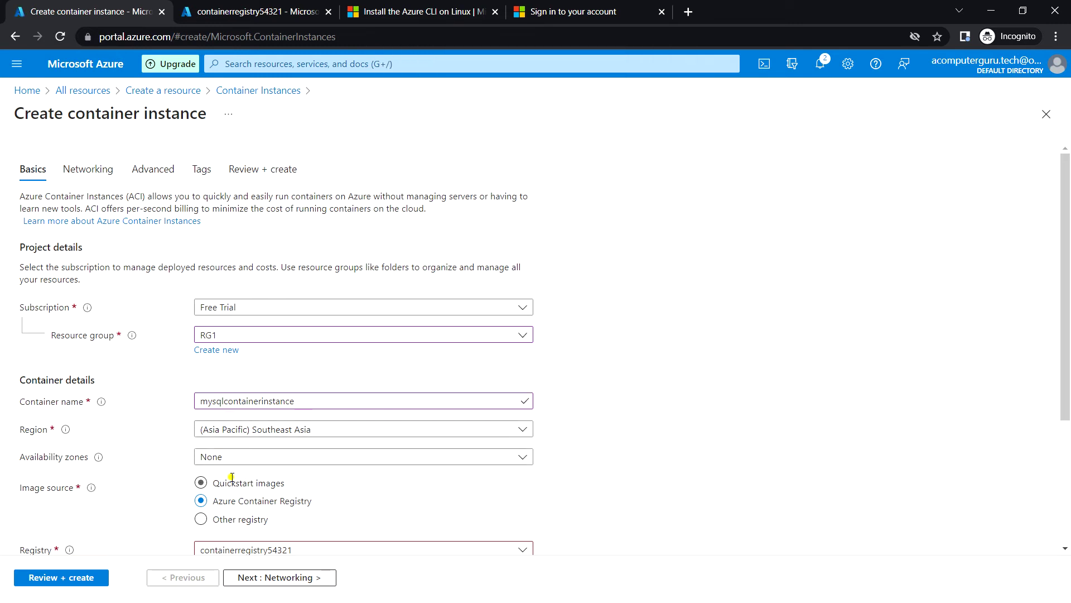
click(201, 483)
click(201, 500)
scroll(482, 490, down, 3)
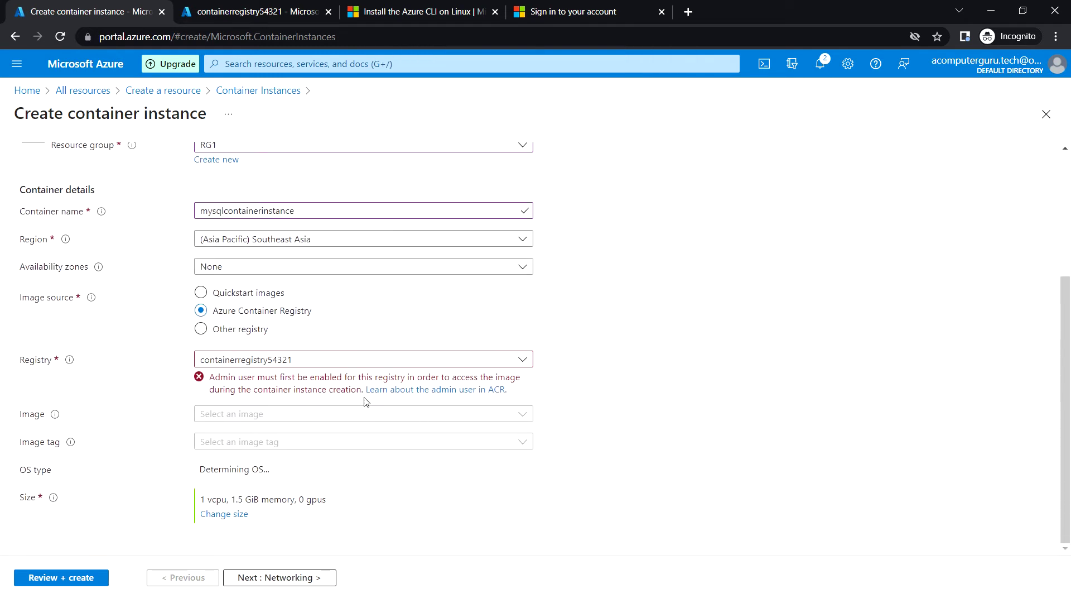
- Reload the container instance form, then choose resource group RG1 and enter mysqlcontainerinstance as the container name
click(65, 36)
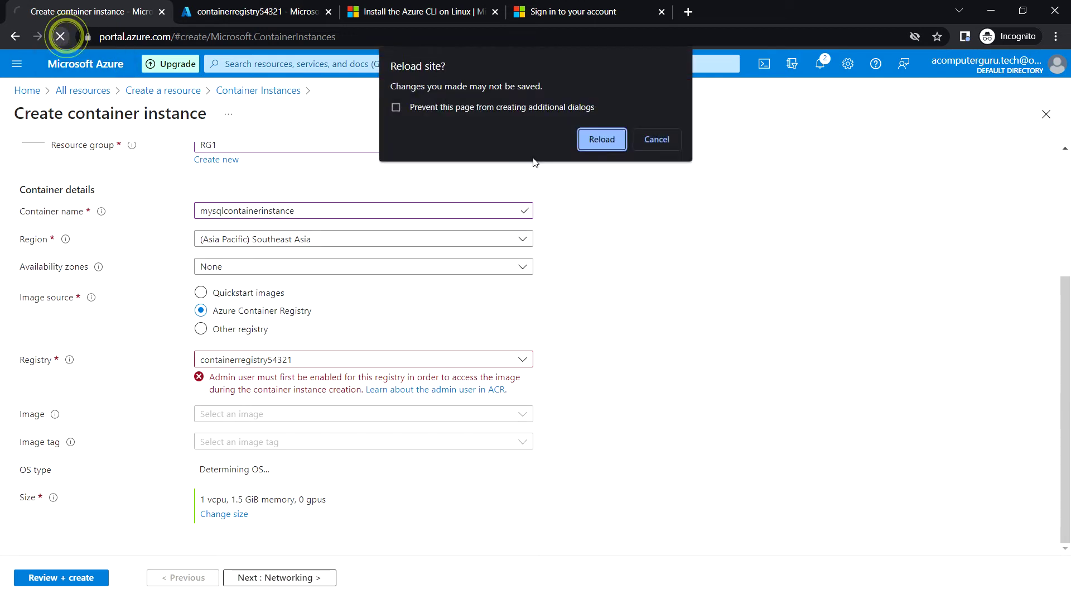
click(607, 138)
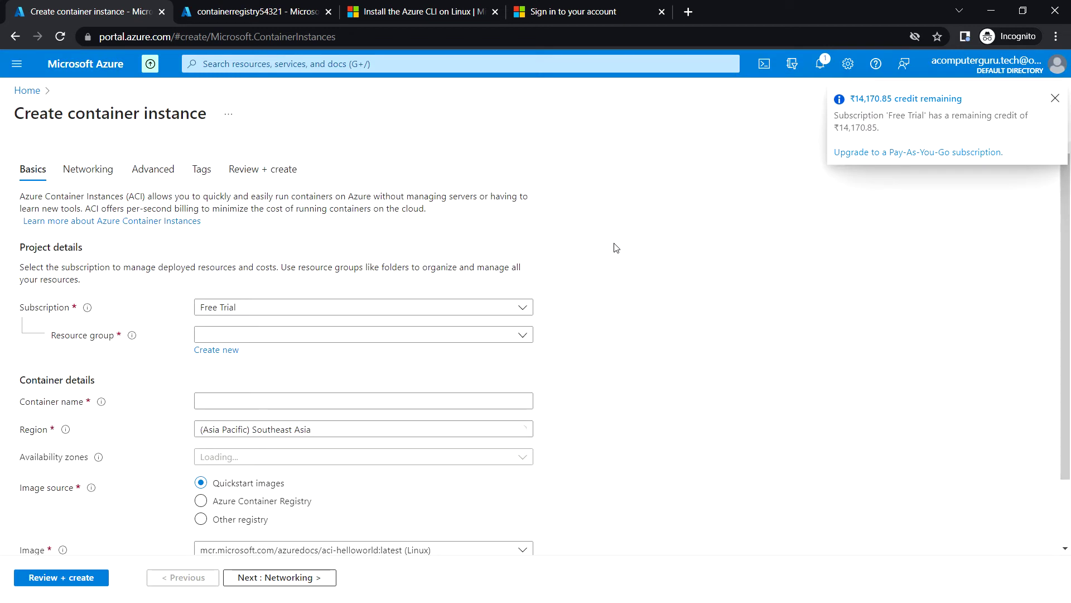
click(279, 341)
click(242, 432)
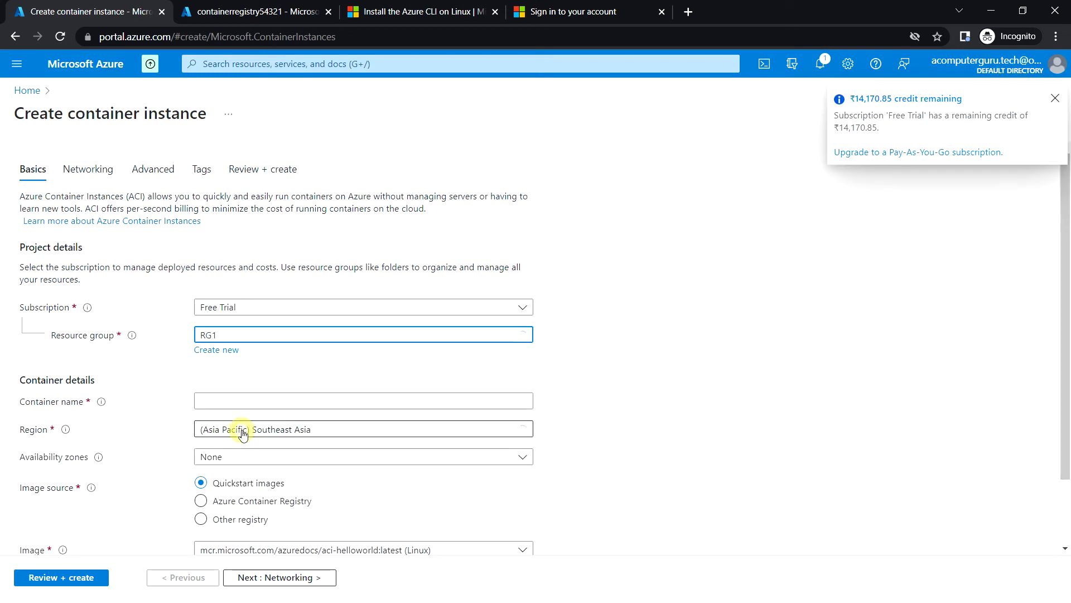
click(235, 400)
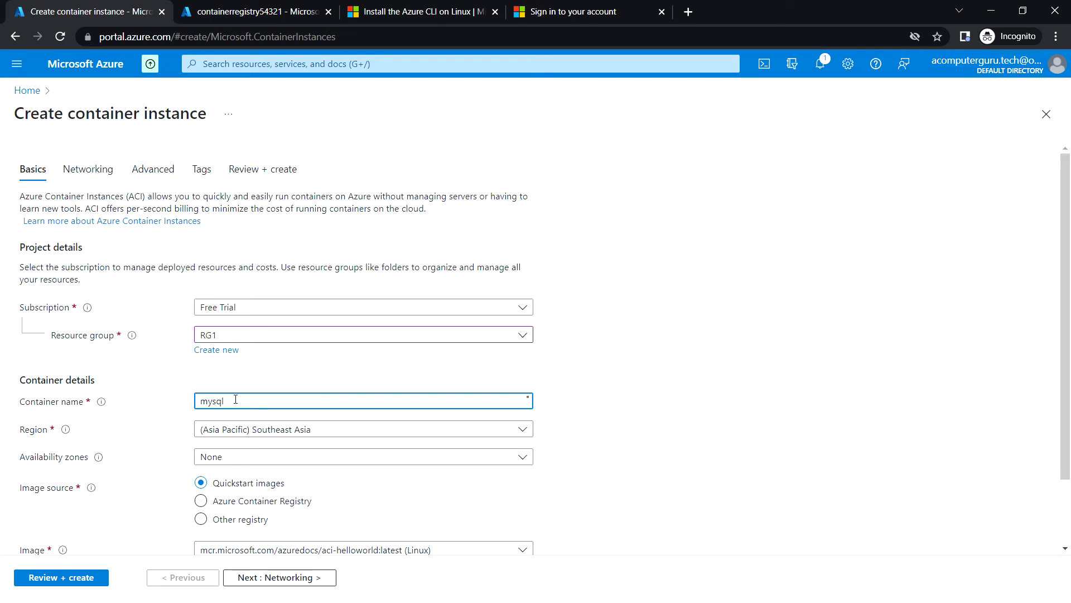
text(mysqlcontai)
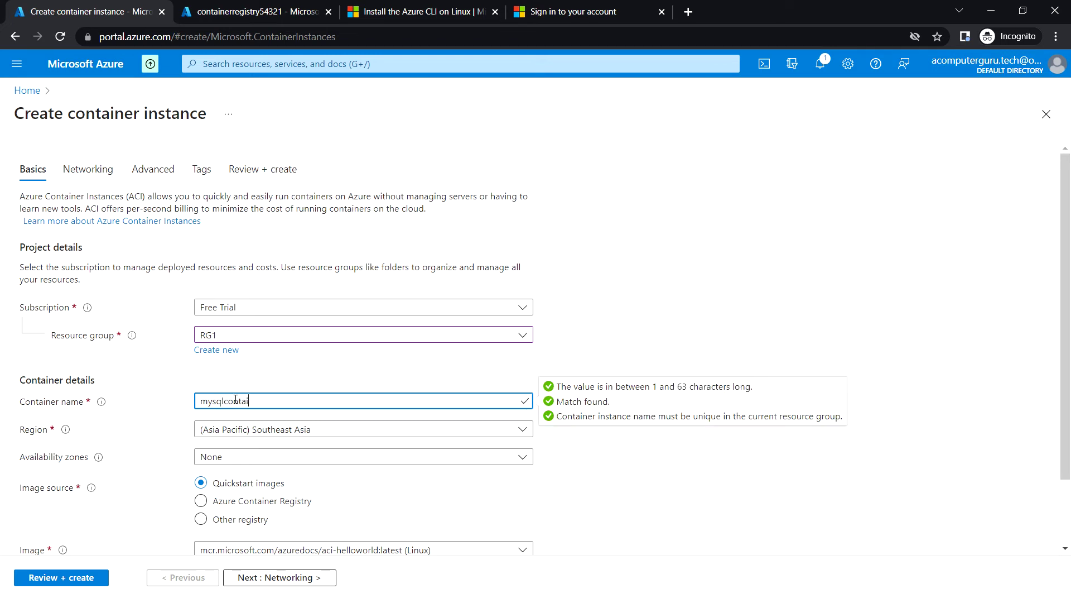
text(nerinstance)
- Use Azure Container Registry as the image source, with registry containerregistry54321, image acgmysql and image tag latest
click(214, 501)
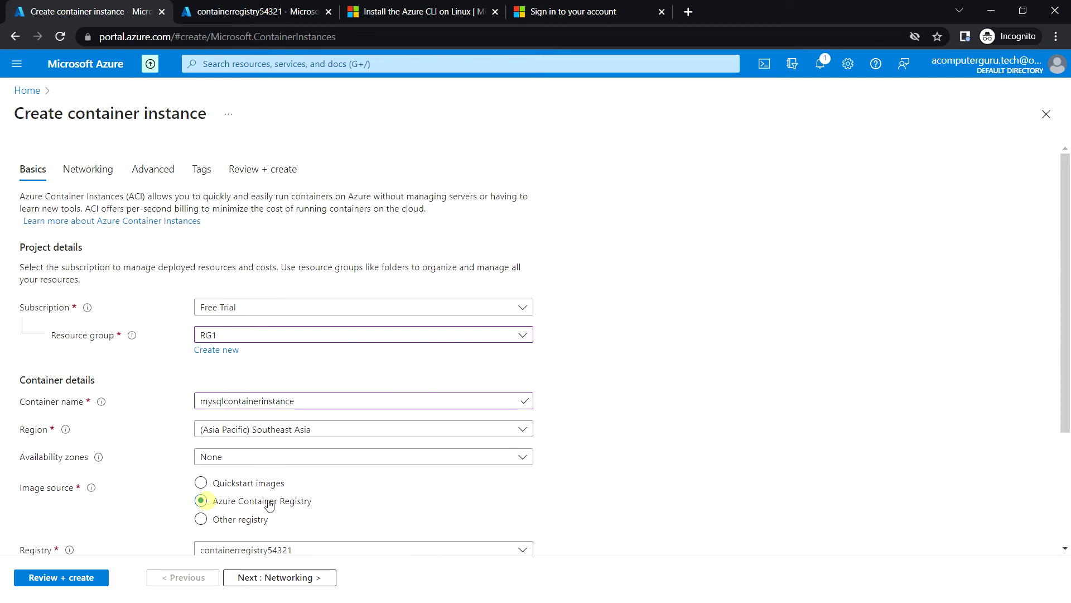
scroll(402, 463, down, 3)
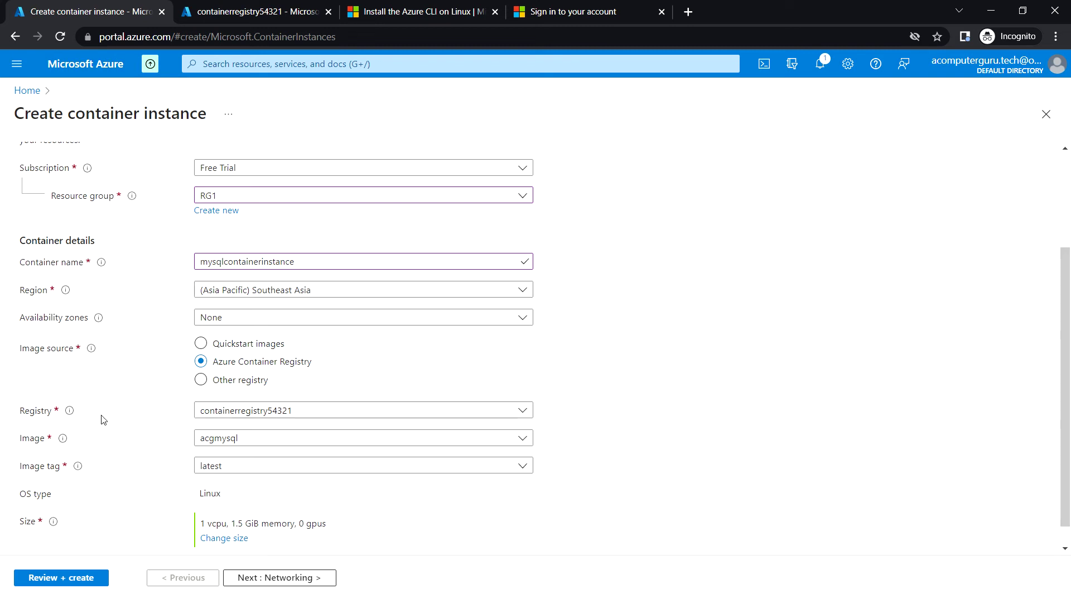
click(437, 414)
click(322, 414)
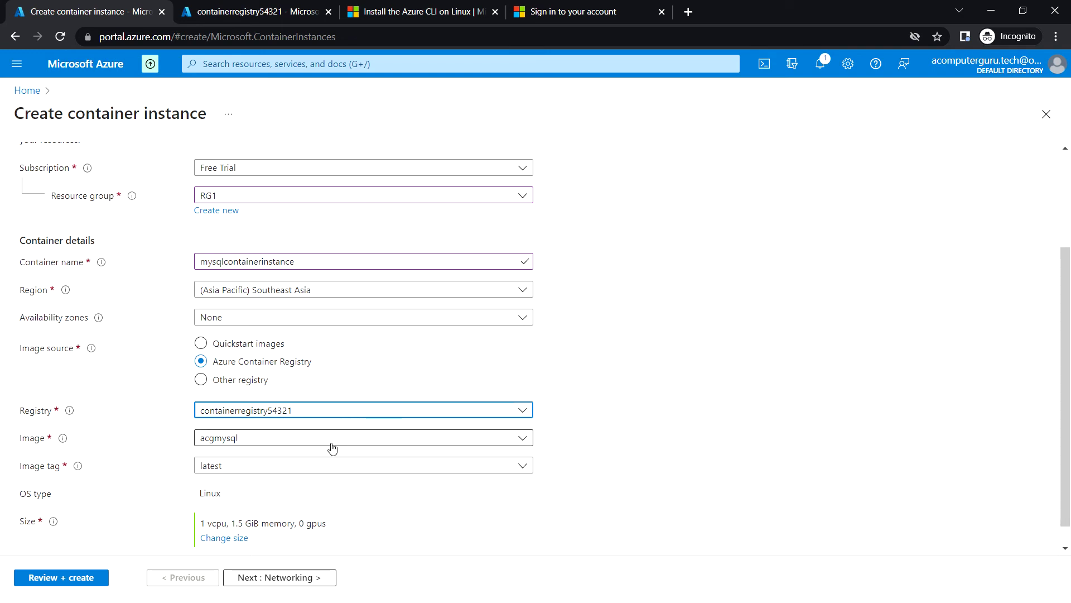
click(444, 441)
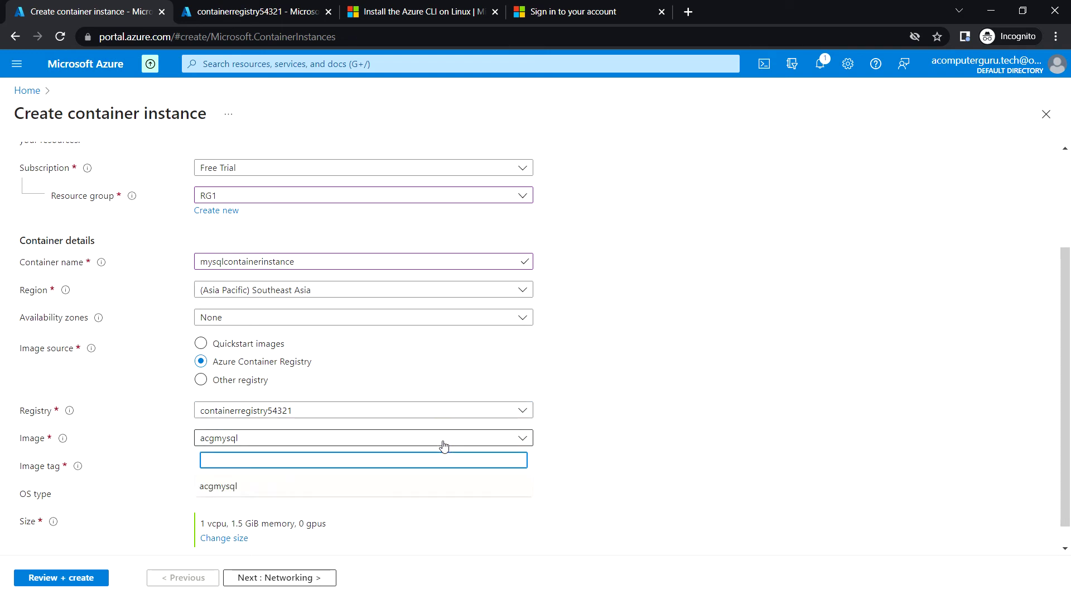
click(443, 441)
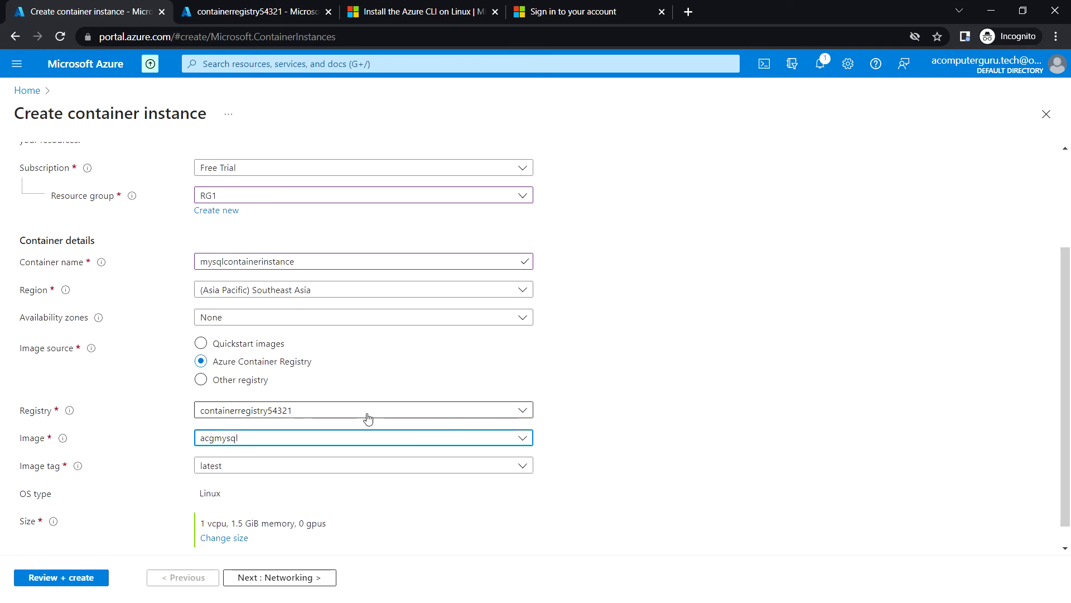
scroll(495, 484, down, 1)
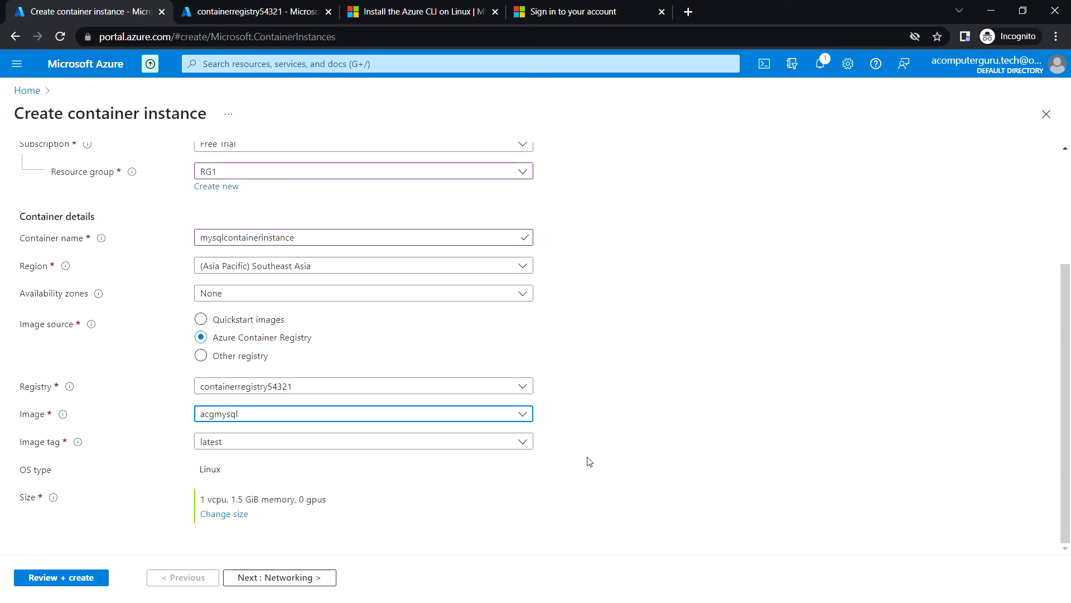
click(394, 445)
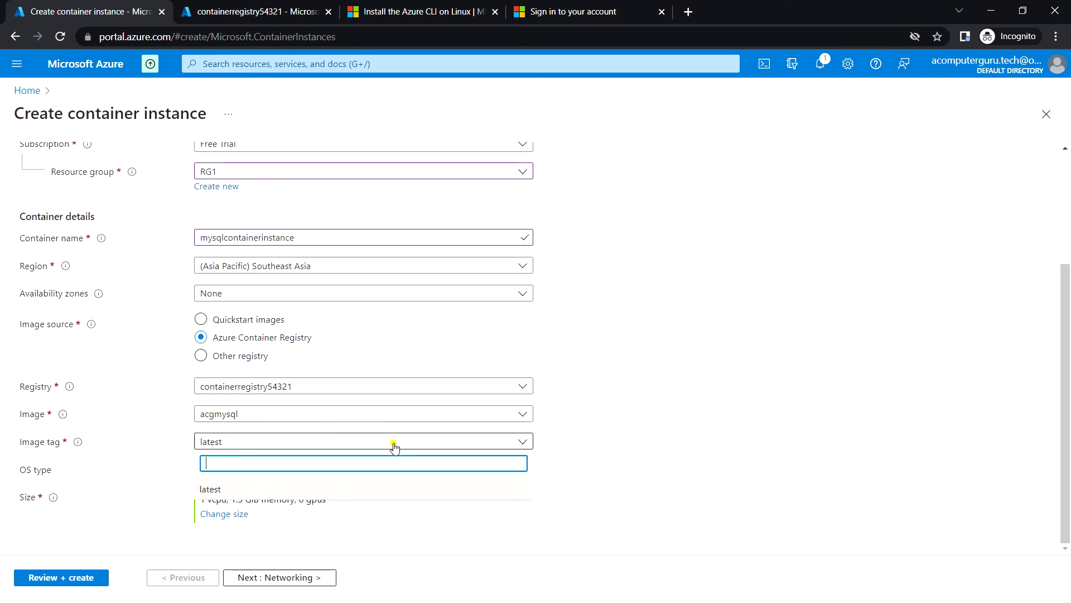
click(395, 445)
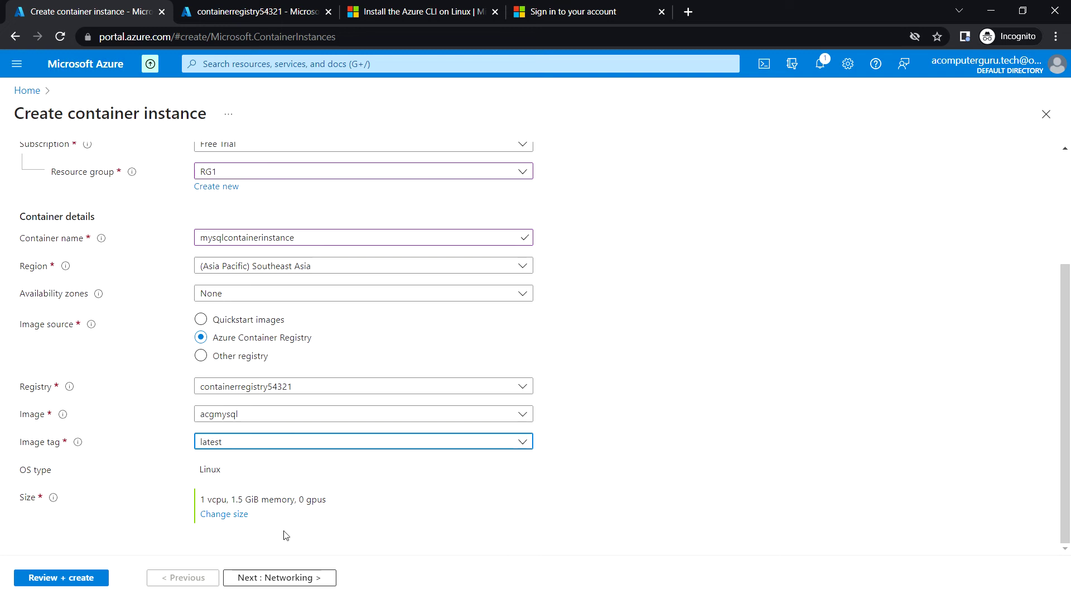
- In the container instance's networking settings, replace the default port 80 with TCP port 3306
click(297, 578)
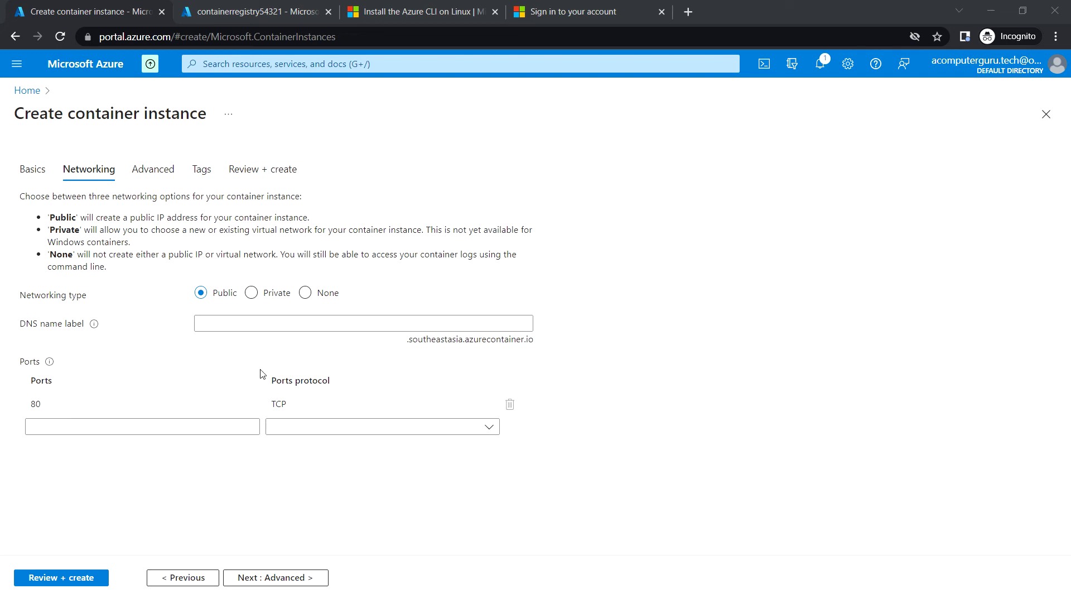
click(107, 407)
drag(64, 404, 21, 409)
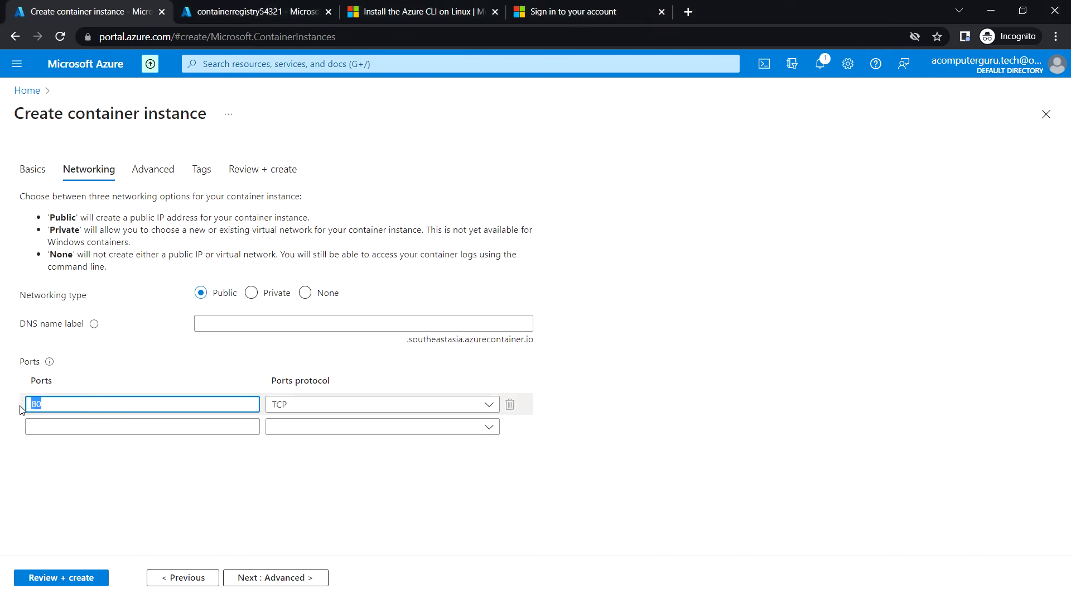
text(3306)
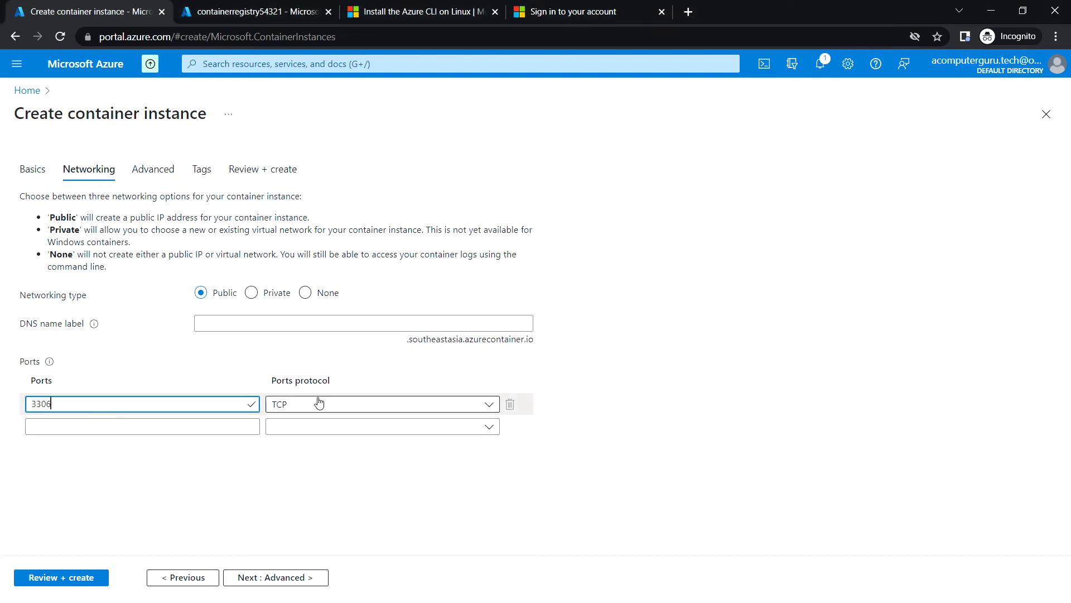
click(243, 478)
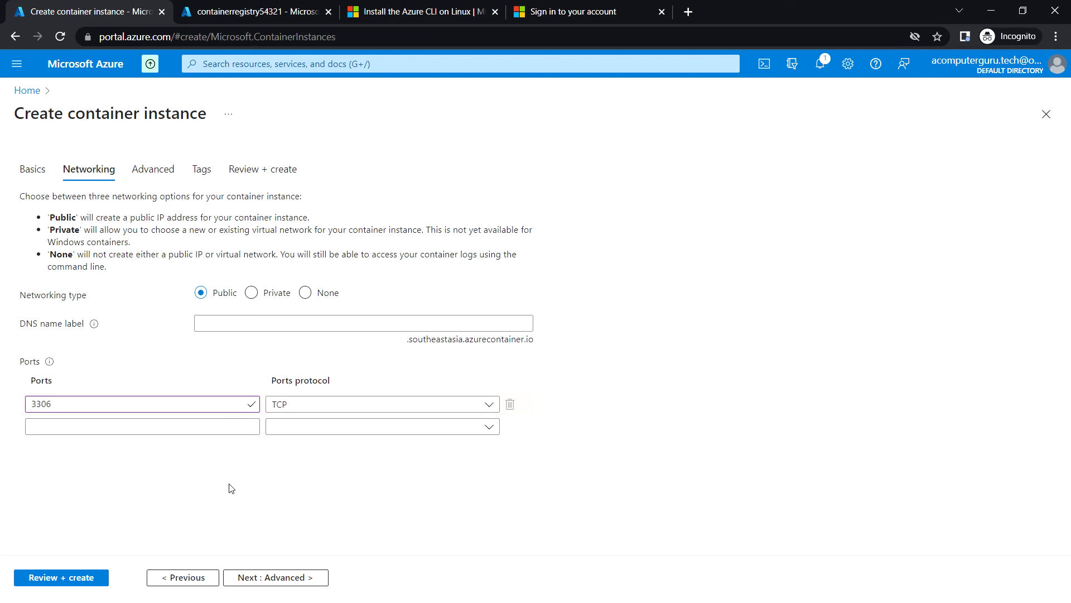
- Keep the default advanced settings, add no tags, and validate and create the container instance
click(296, 577)
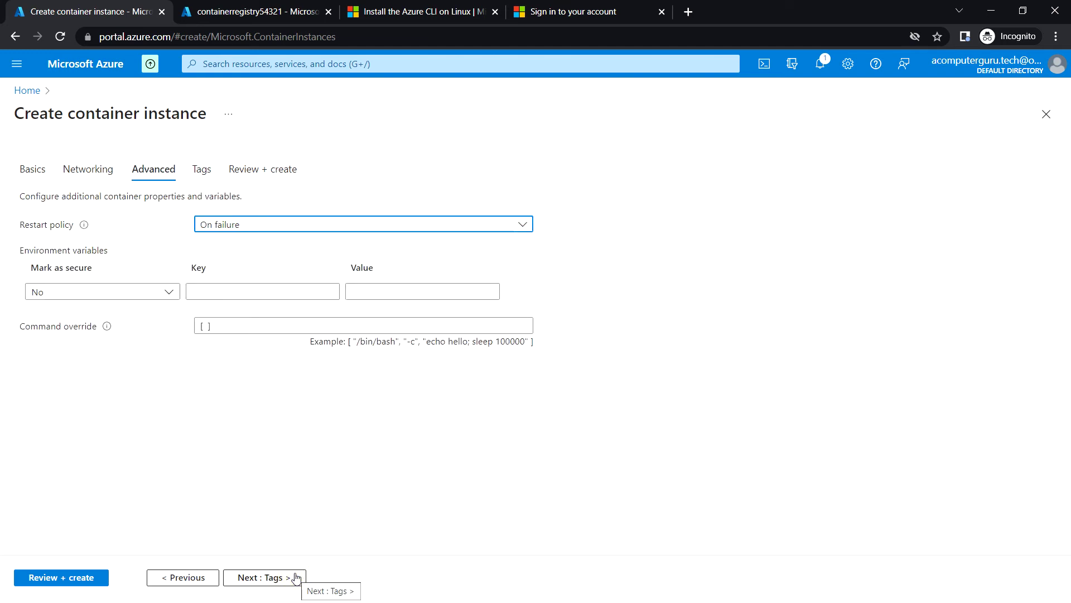
click(296, 578)
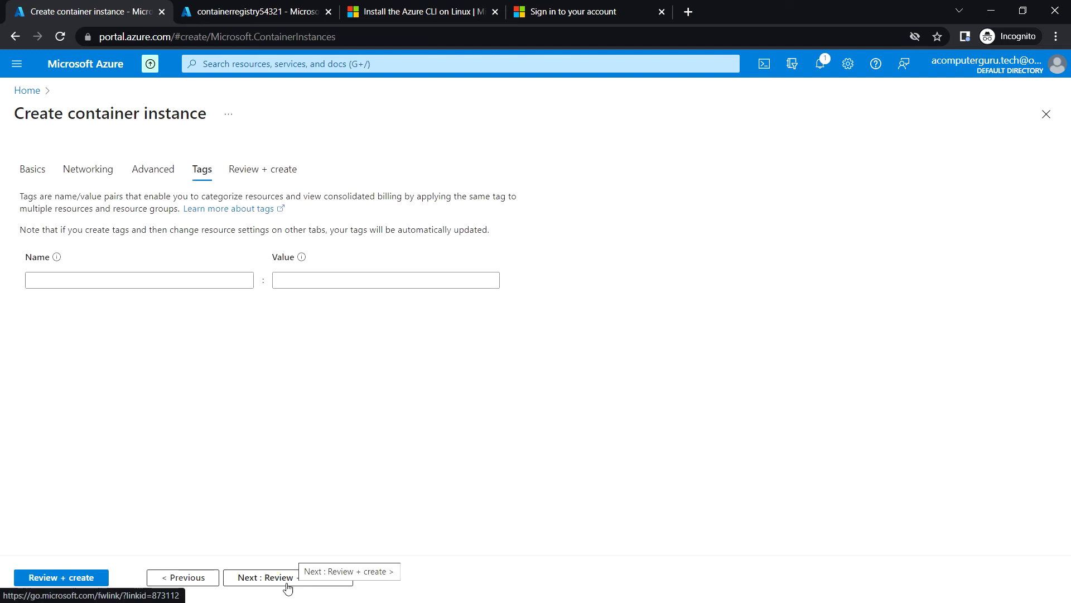
click(93, 583)
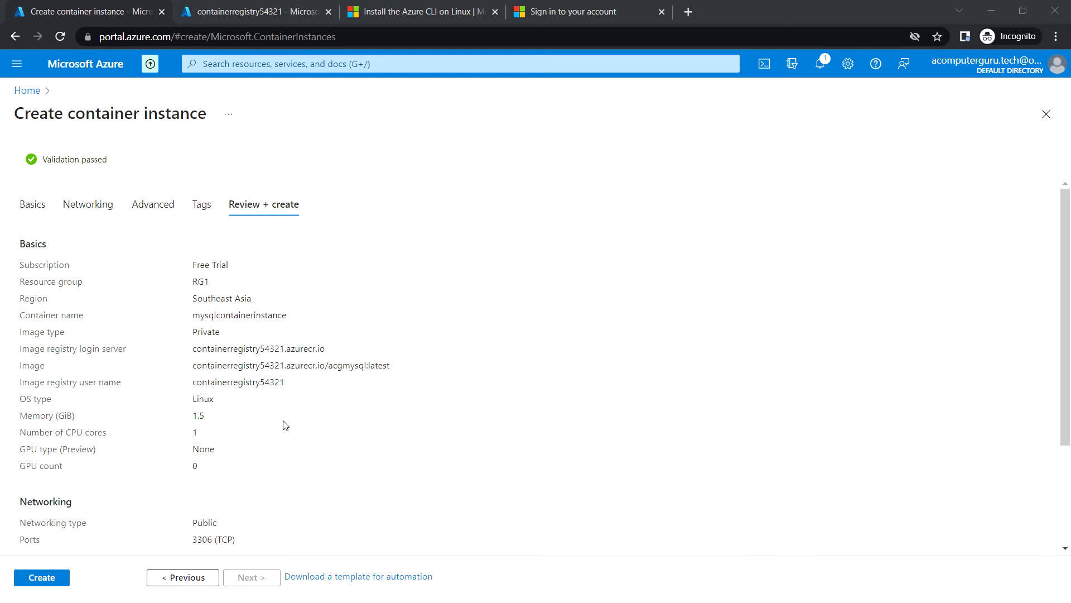
click(48, 577)
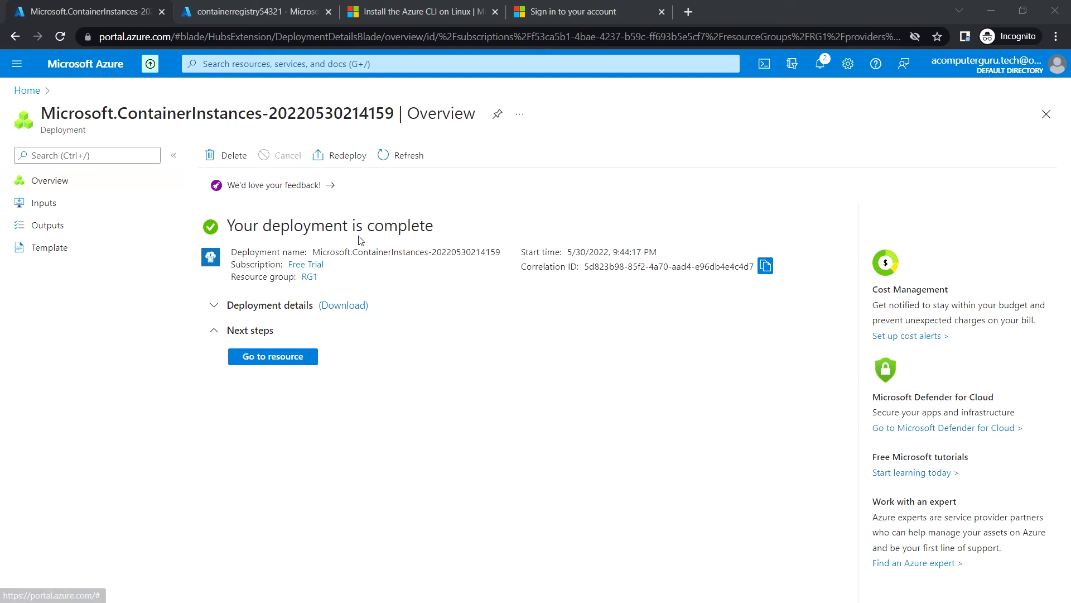
- Open the deployed mysqlcontainerinstance resource and try to connect to its container using the /bin/bash start-up command
click(290, 359)
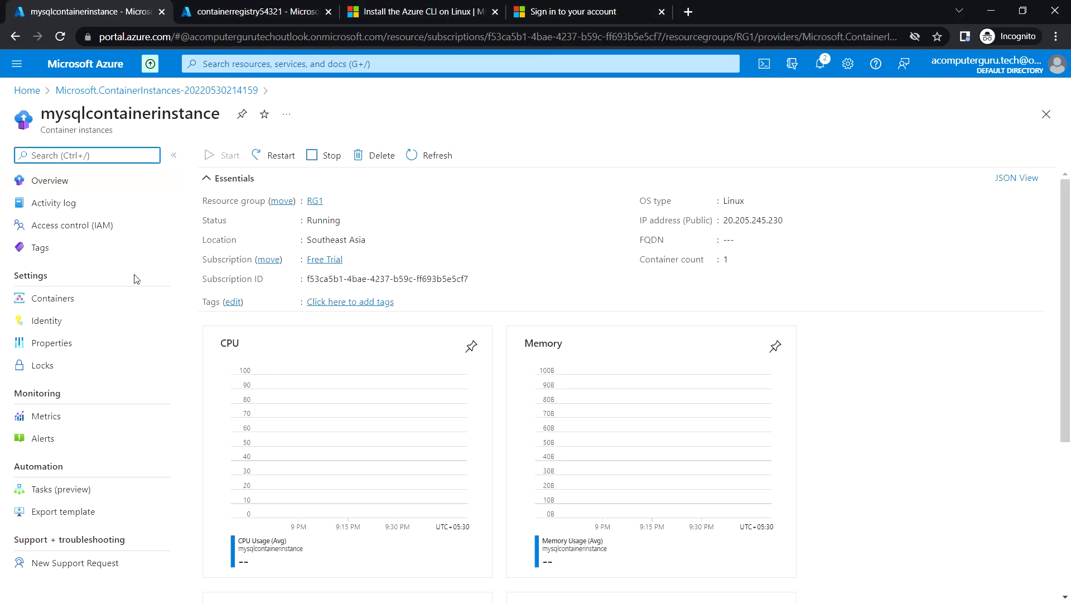
click(83, 305)
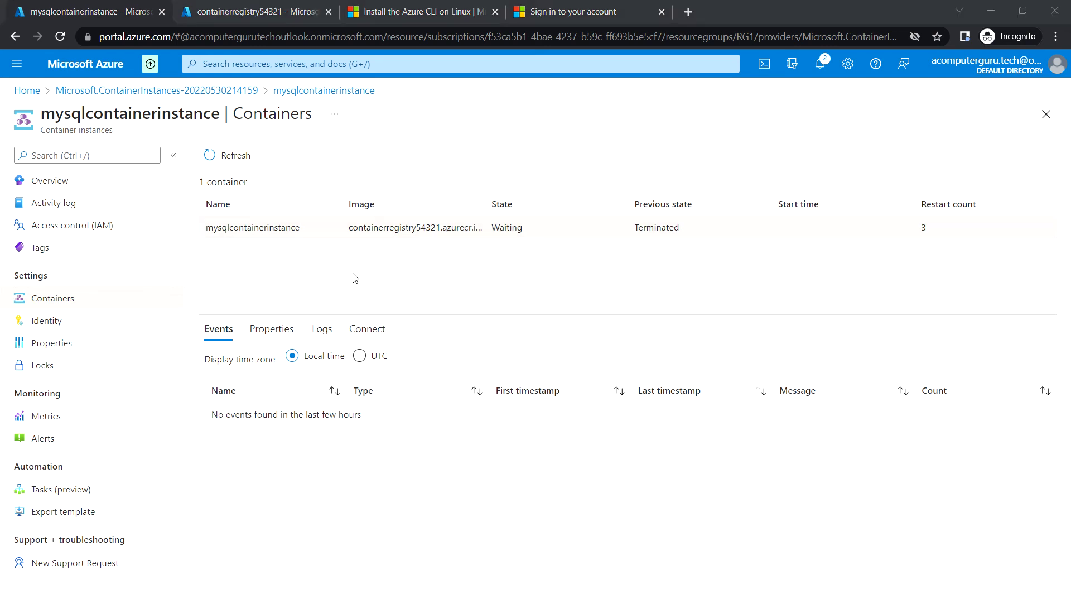
click(362, 335)
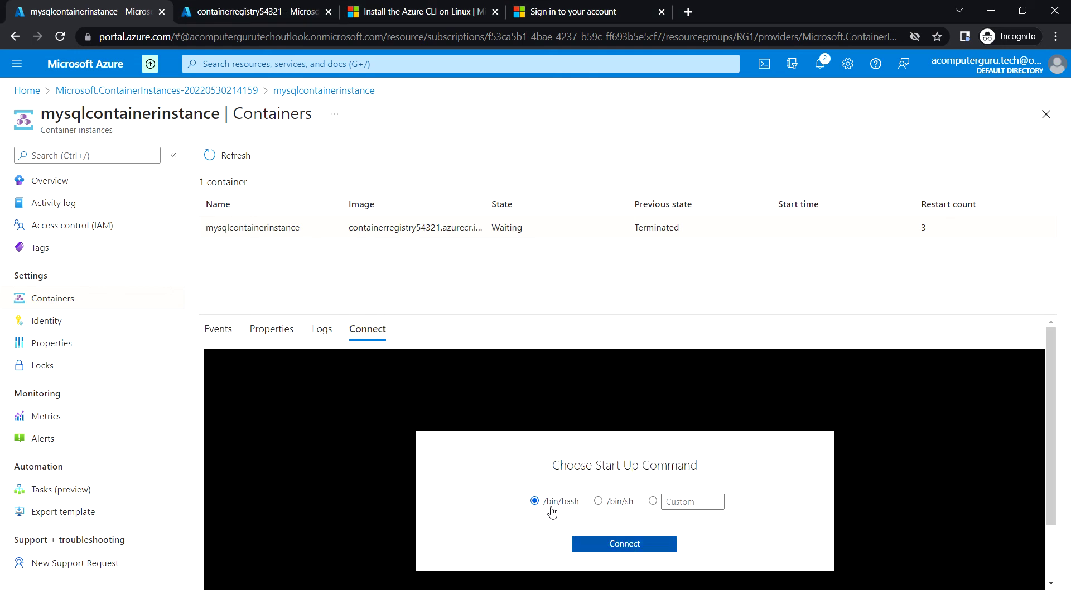
click(629, 547)
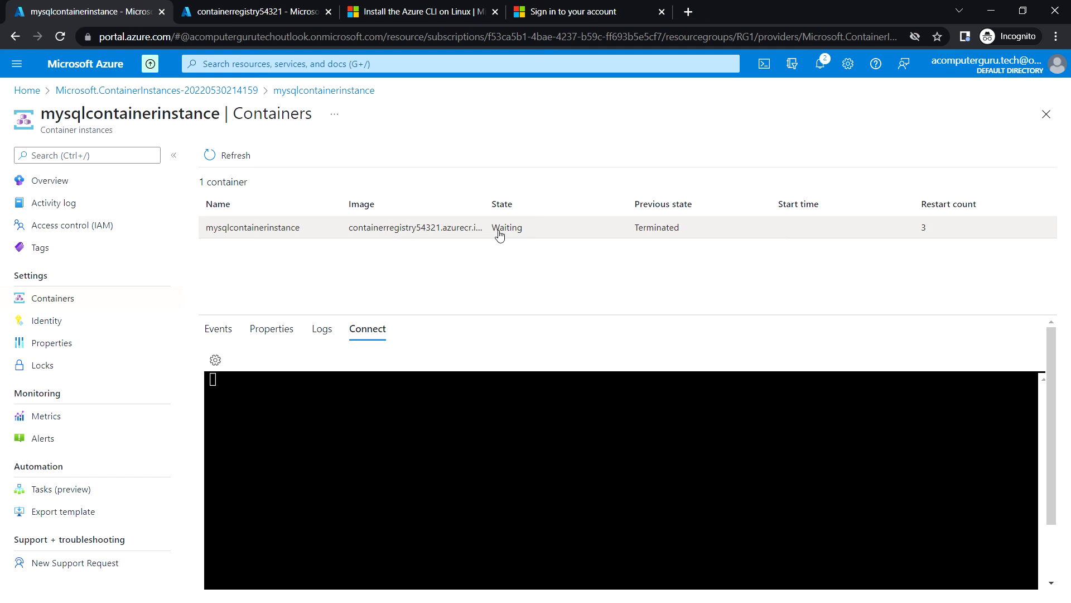
scroll(1064, 363, down, 1)
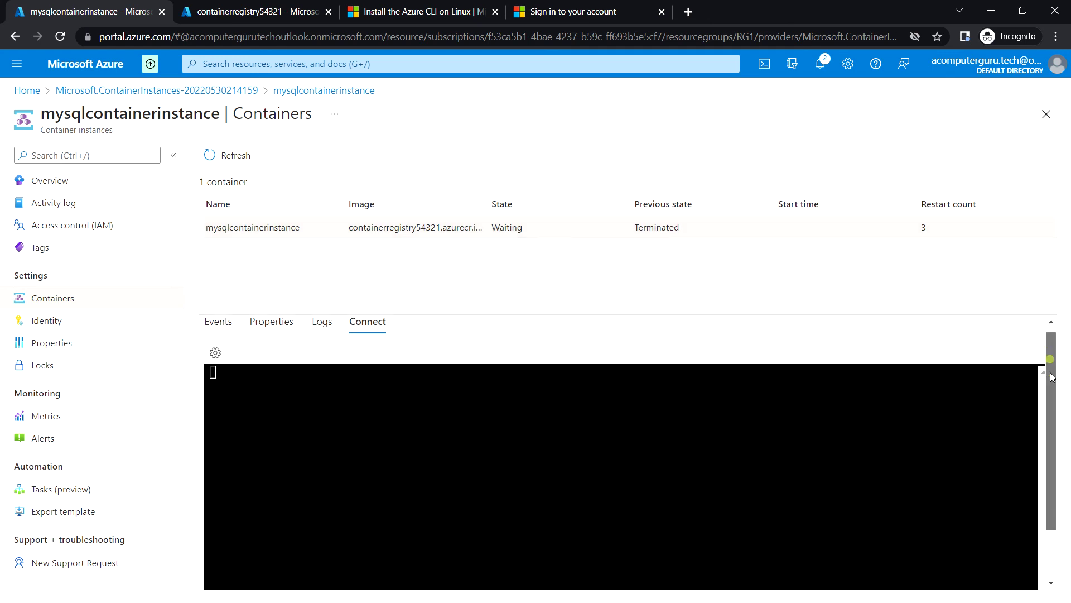
scroll(1065, 363, up, 1)
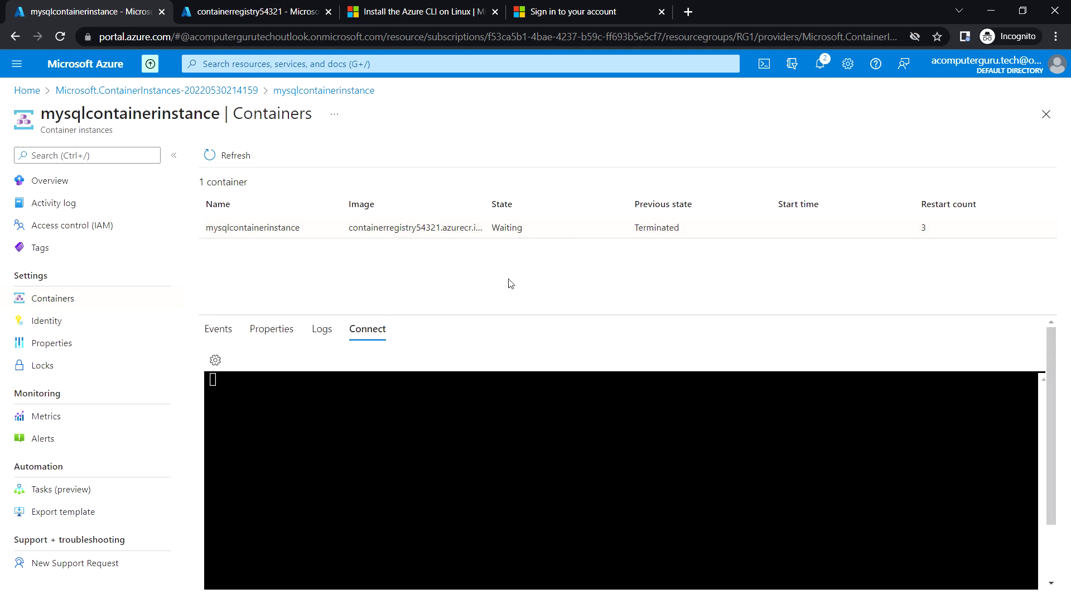